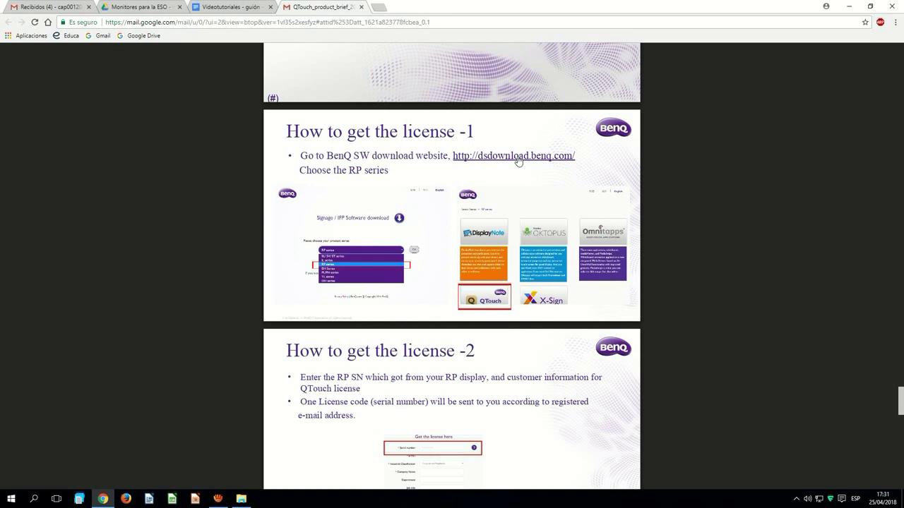
Go to dsdownload.benq.com and show the RP series software list containing QTouch.
left_click(517, 159)
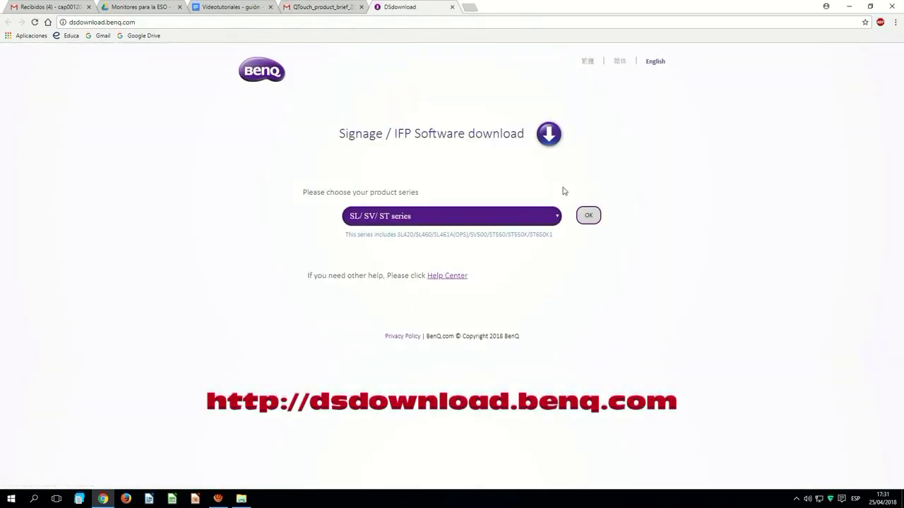
left_click(321, 7)
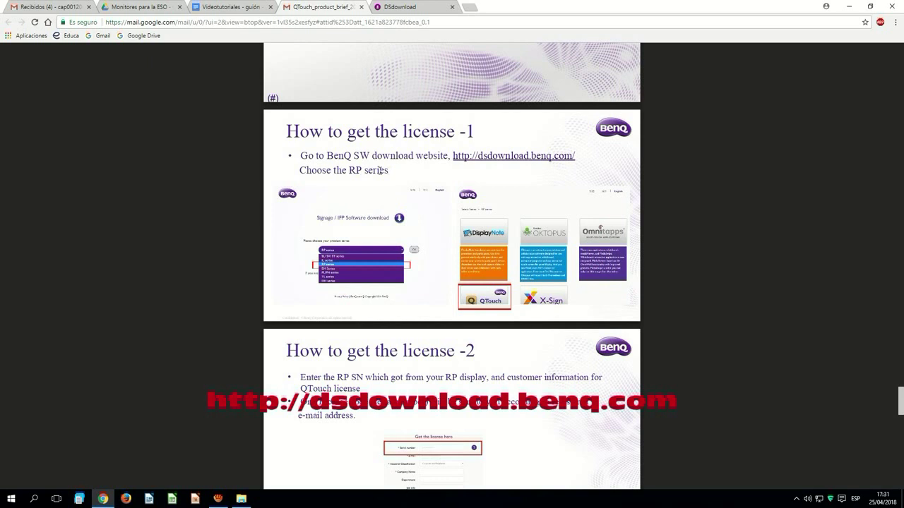
left_click(406, 5)
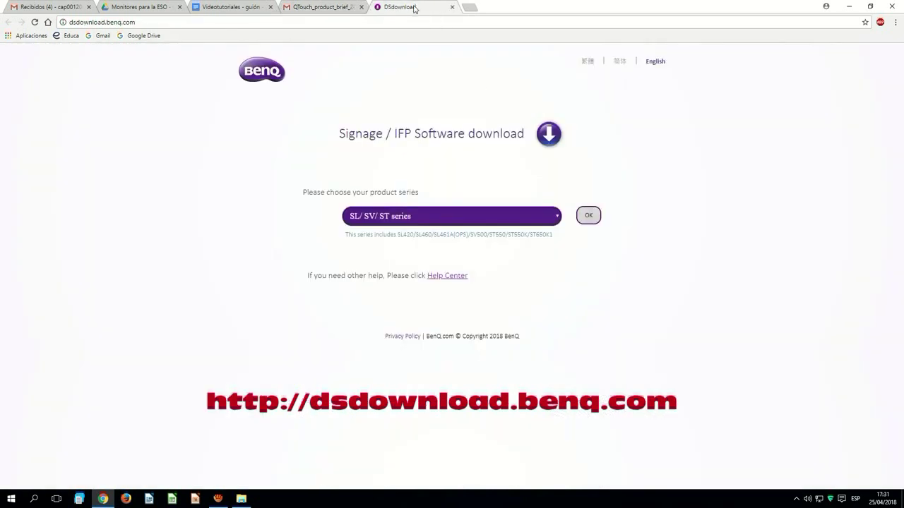
left_click(470, 222)
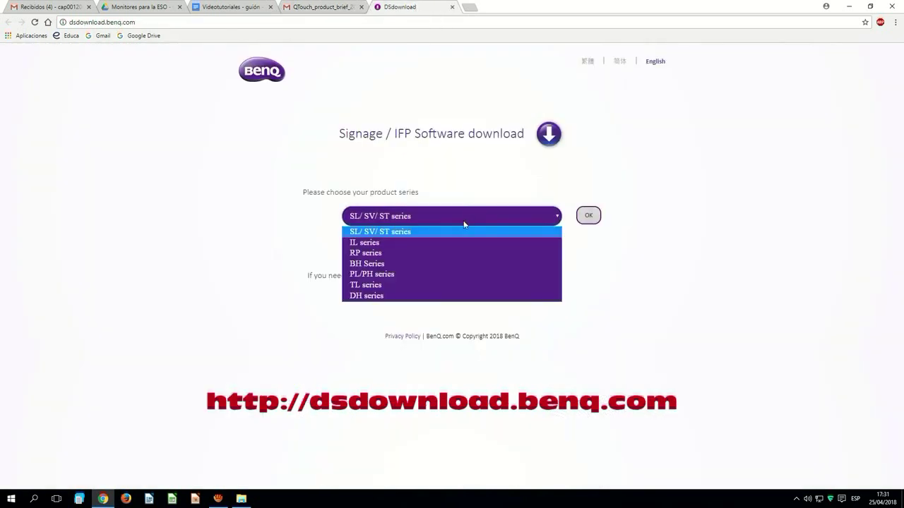
left_click(390, 253)
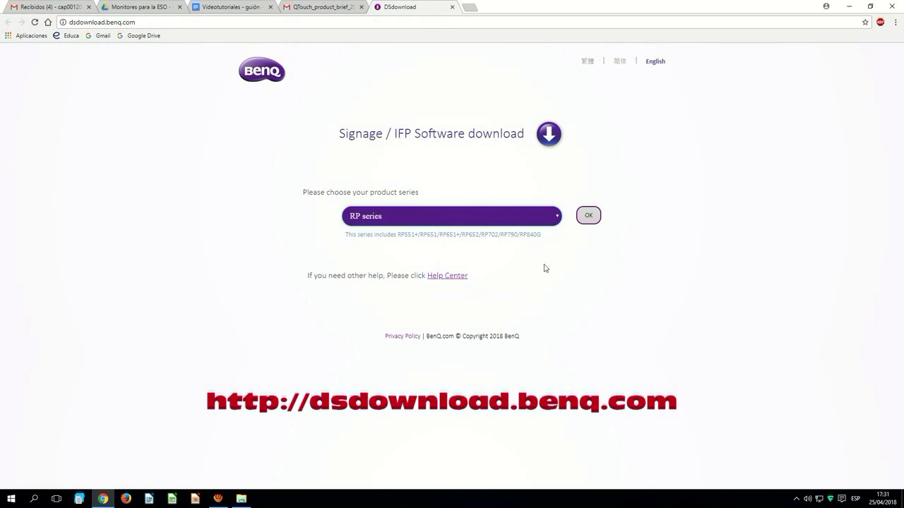
left_click(589, 216)
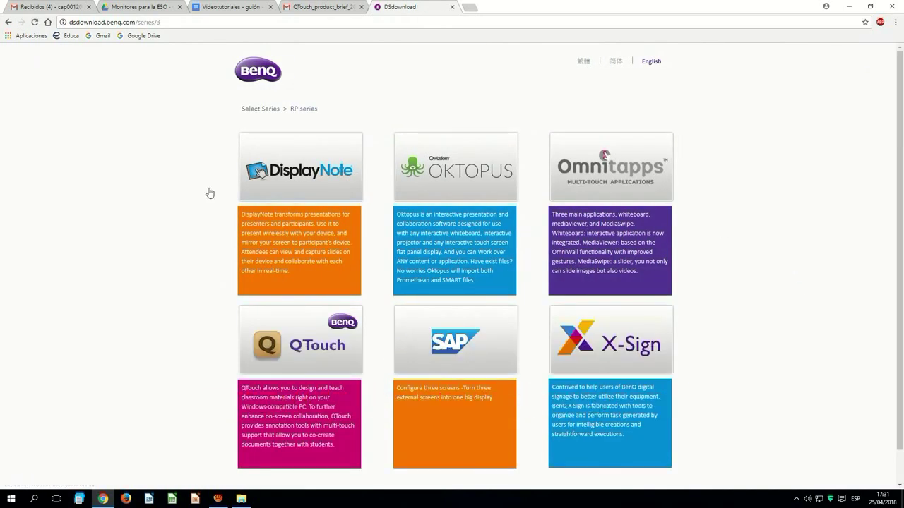
scroll(205, 193, "down", 1)
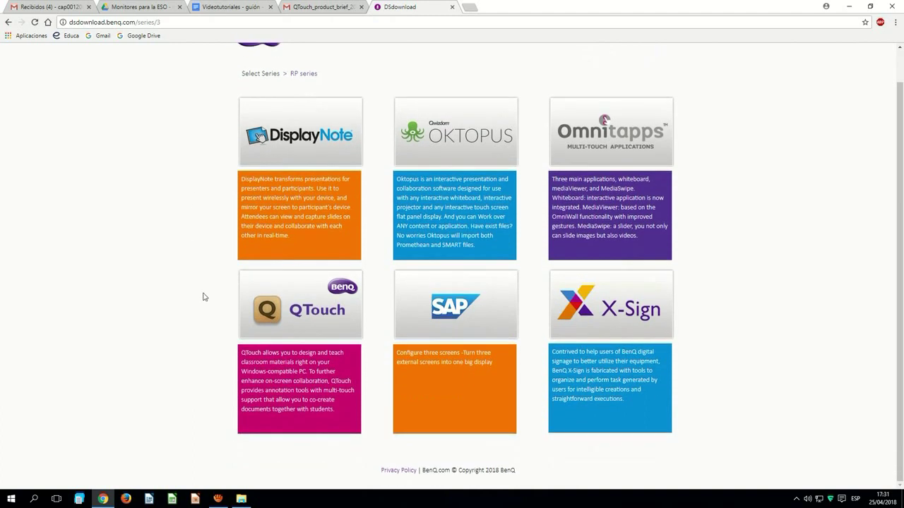
Download the QTouch v2.2 installer (QTouchSetupAbroadV2.2.exe) from the Worldwide Download server.
left_click(323, 318)
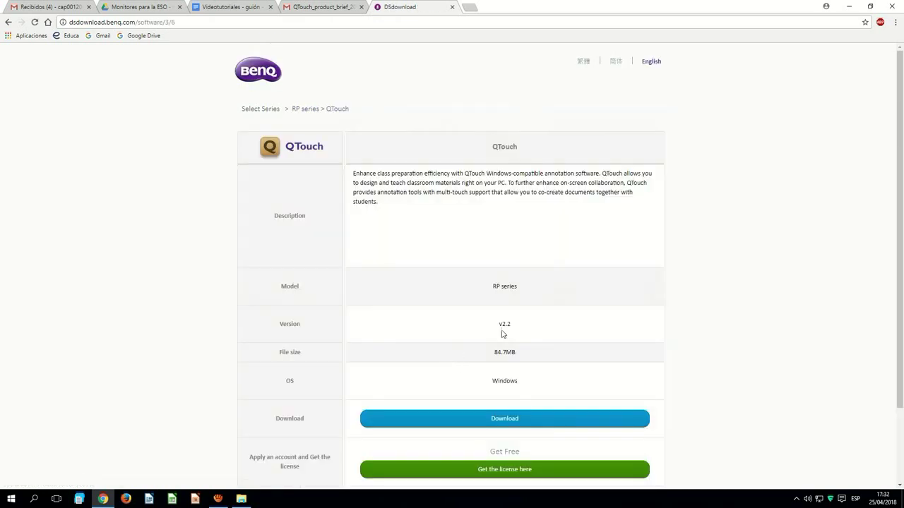
scroll(664, 304, "down", 2)
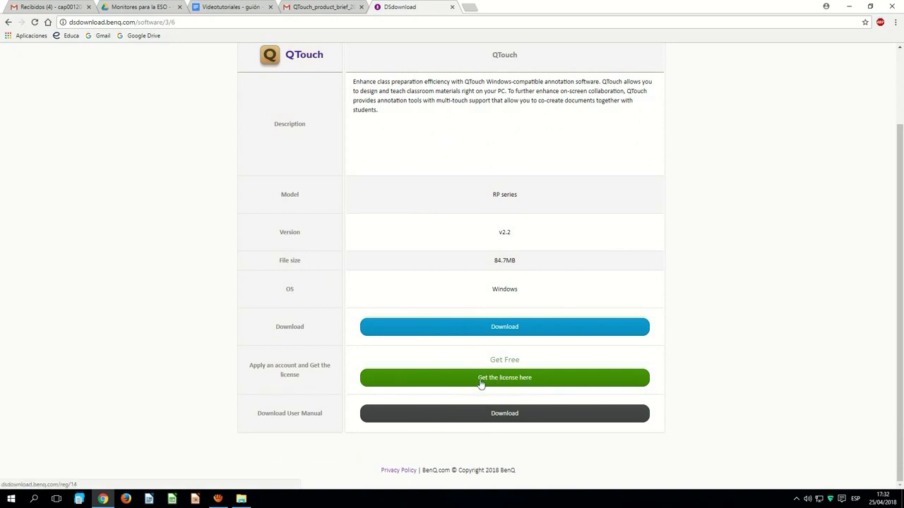
left_click(505, 328)
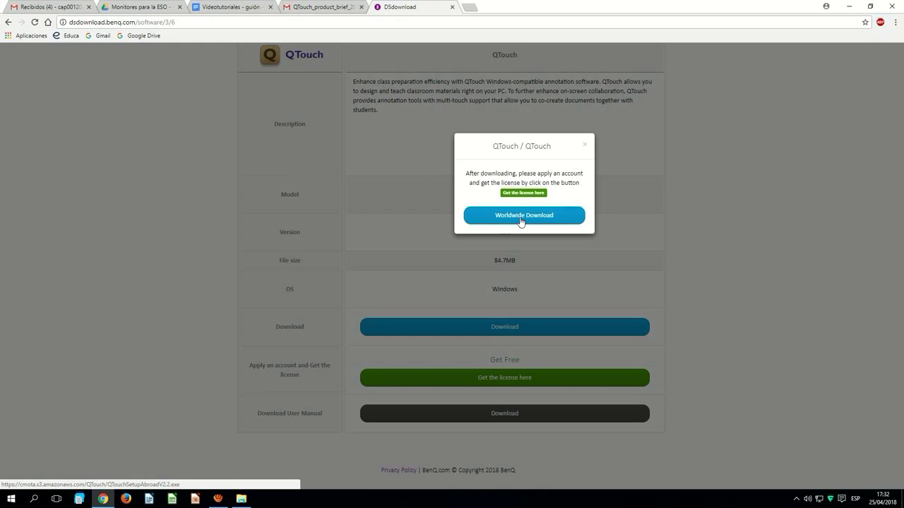
left_click(521, 219)
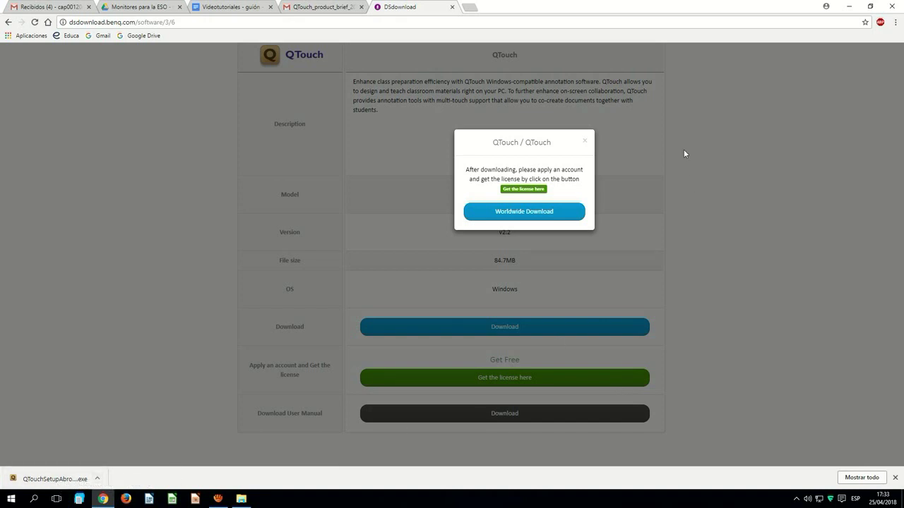
left_click(585, 142)
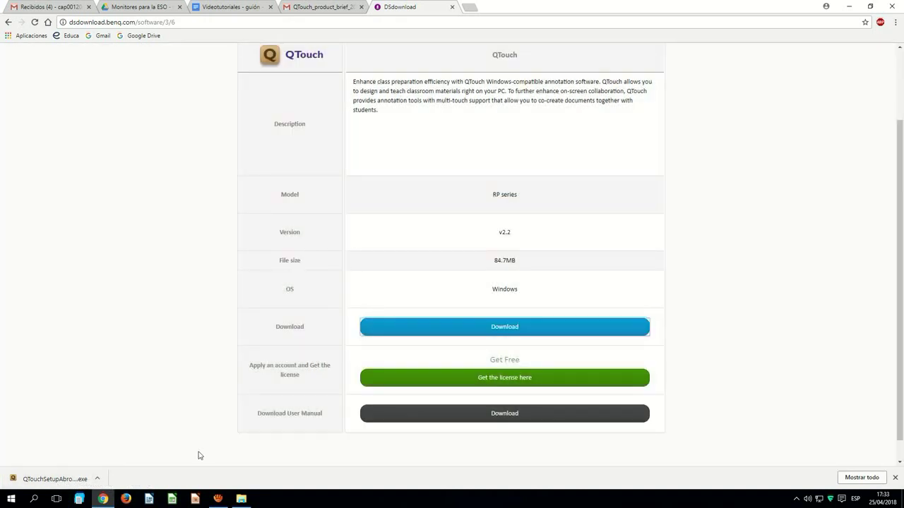
Locate the downloaded installer in its folder and run it with the administrator password.
left_click(98, 478)
left_click(124, 449)
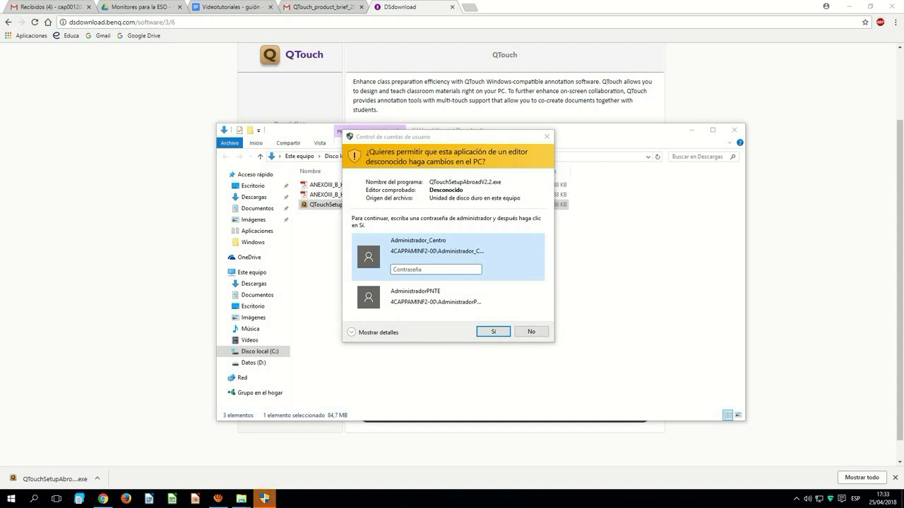
type("*******")
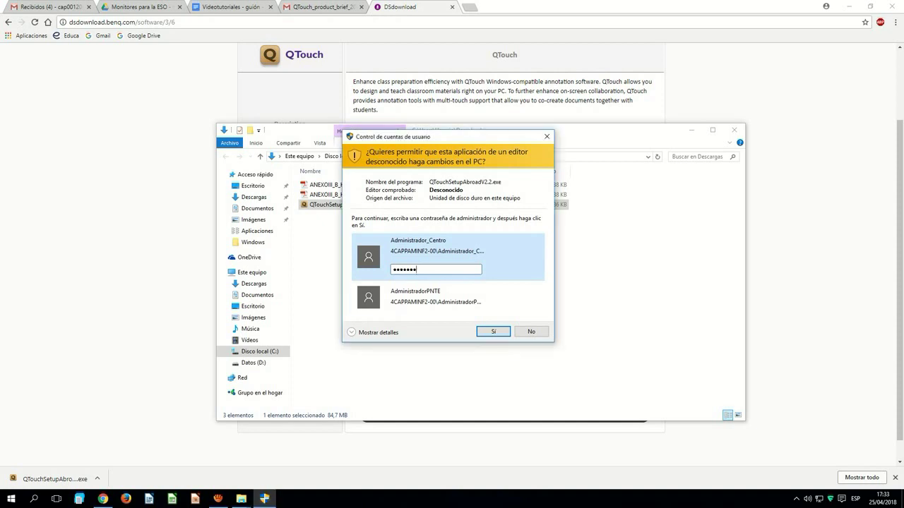
key("Return")
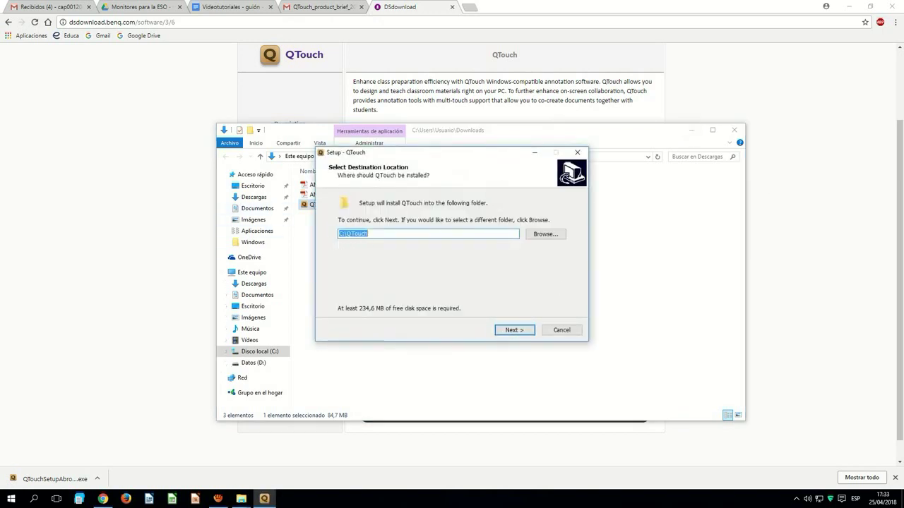
Install QTouch into C:\QTouch, close the Downloads window, and open the license registration form.
left_click(344, 235)
key("Return")
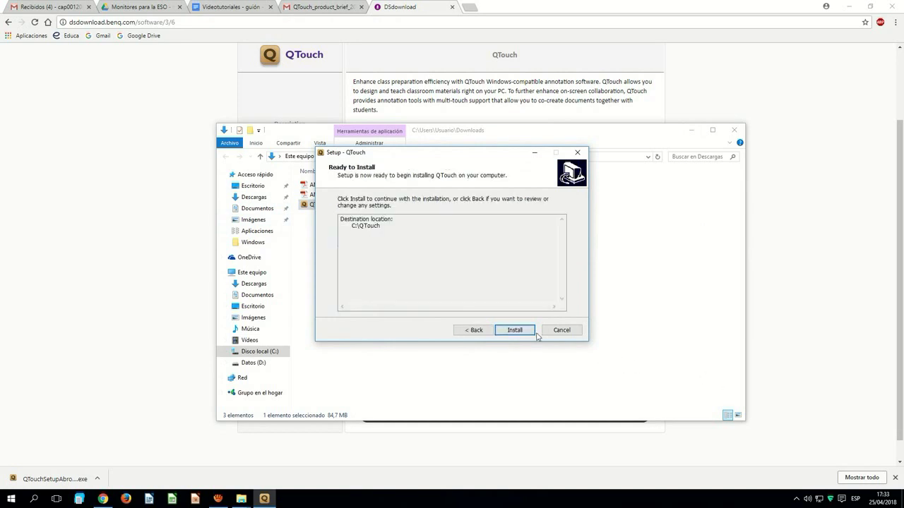
left_click(530, 331)
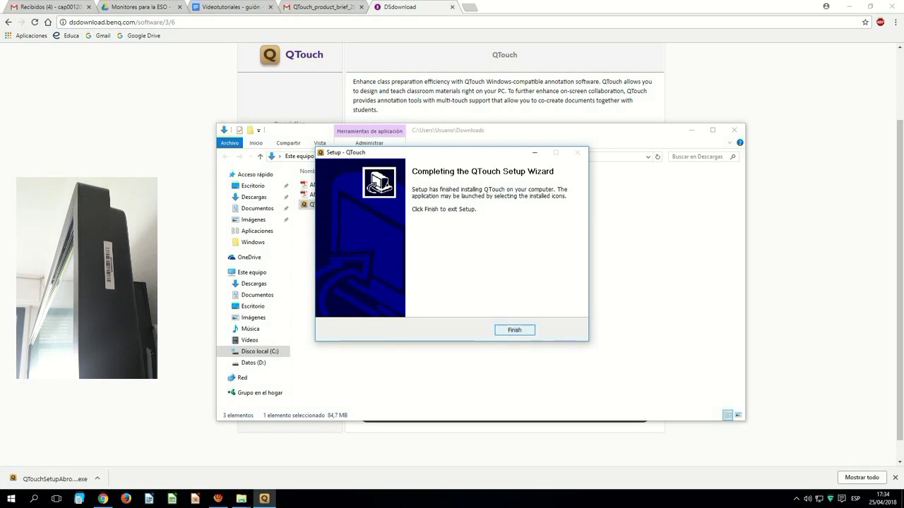
left_click(514, 330)
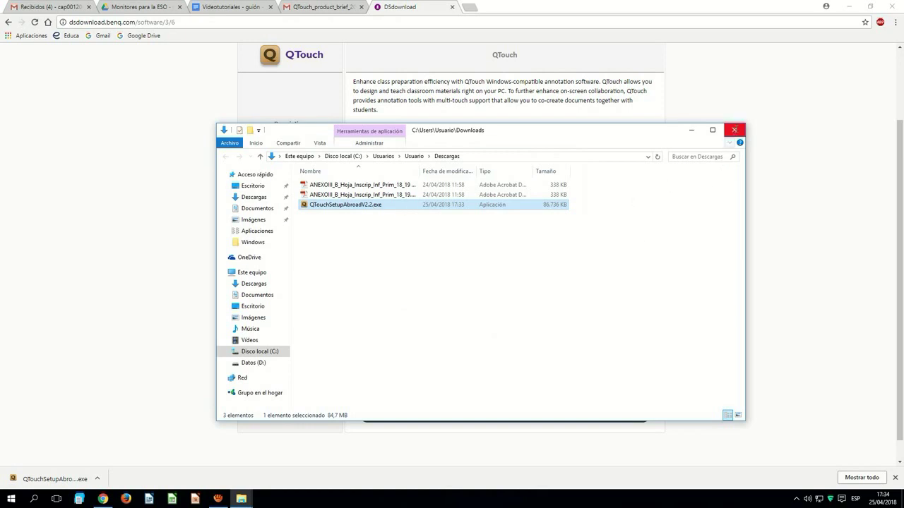
left_click(735, 131)
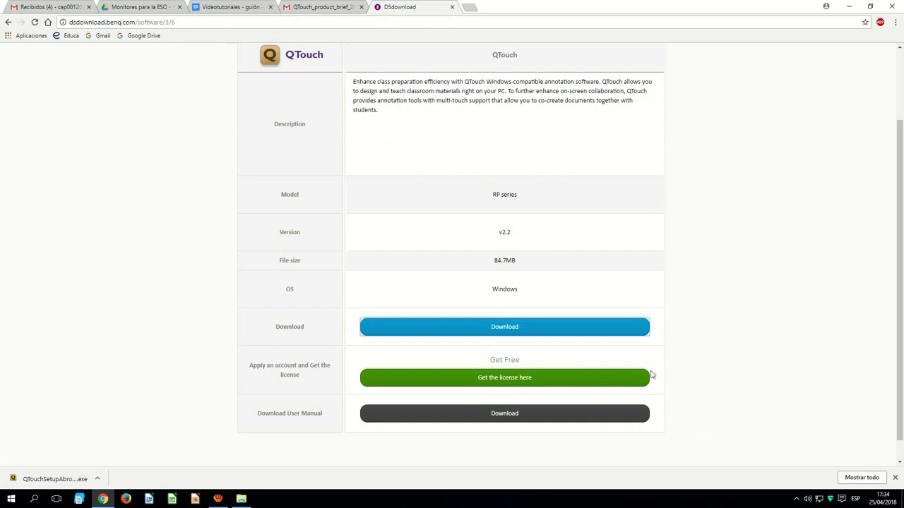
left_click(497, 380)
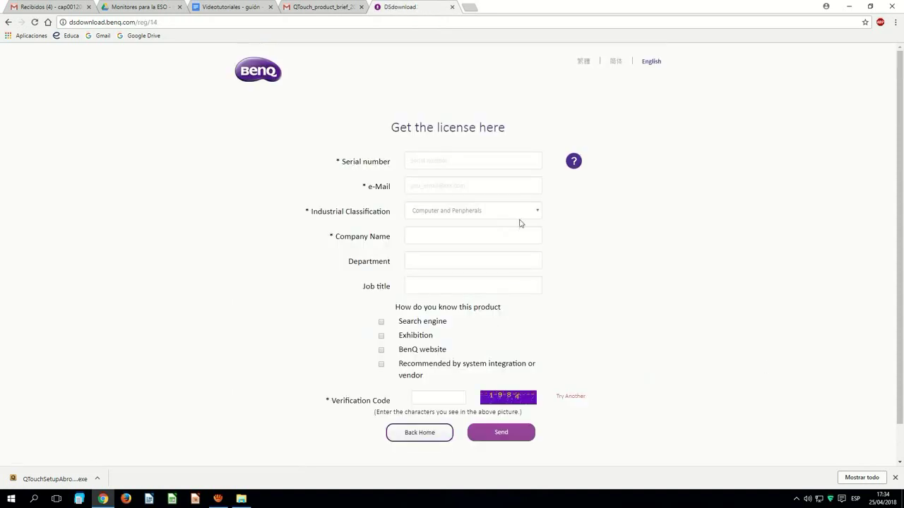
Paste the display's serial number, enter the e-mail address, and choose the Education classification.
left_click(448, 164)
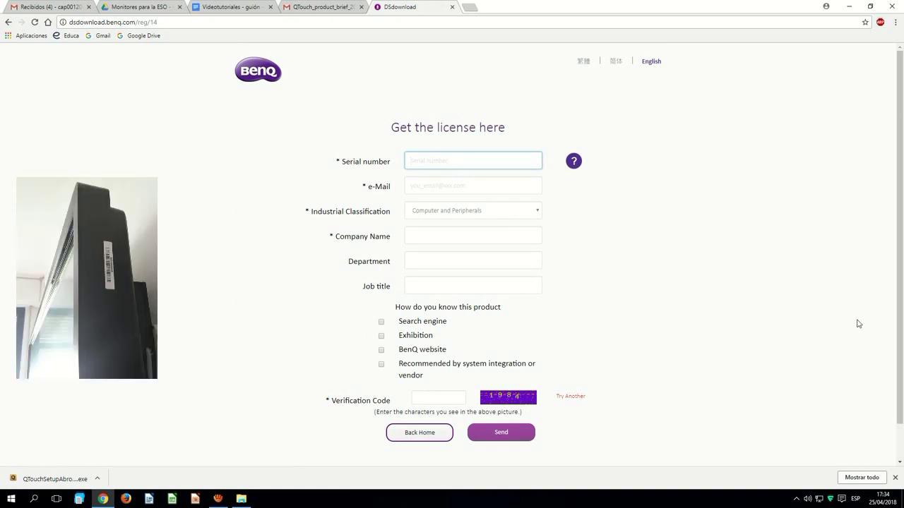
key("ctrl+v")
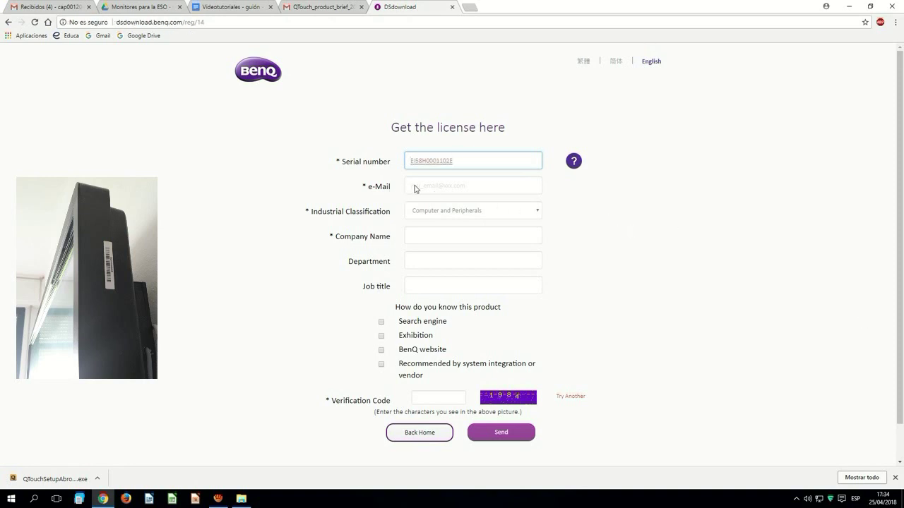
key("Tab")
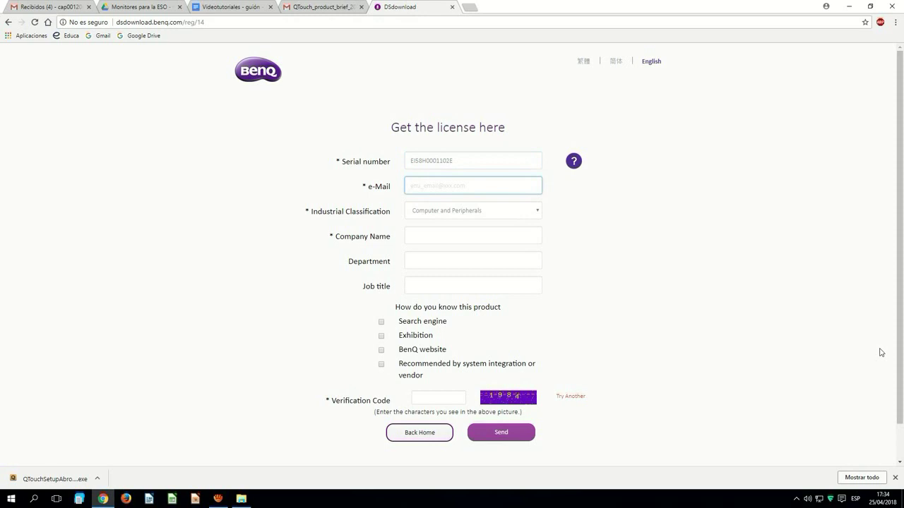
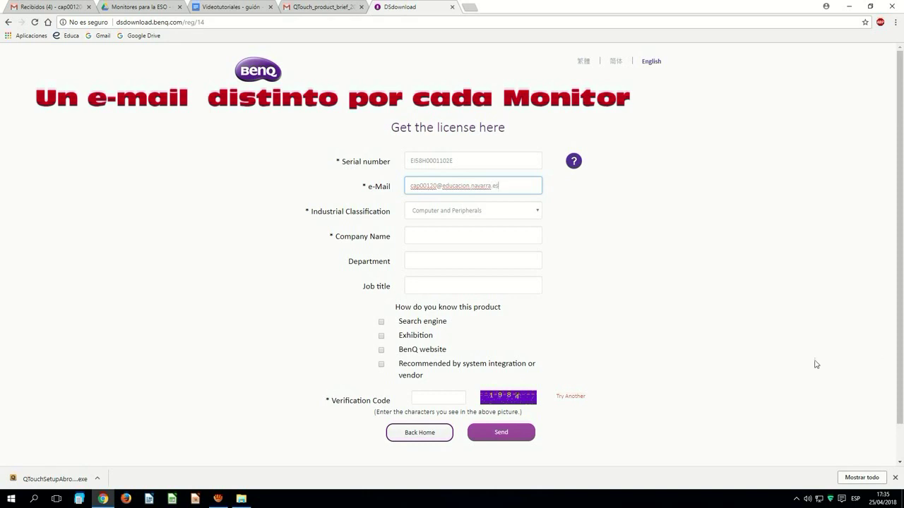
left_click(450, 213)
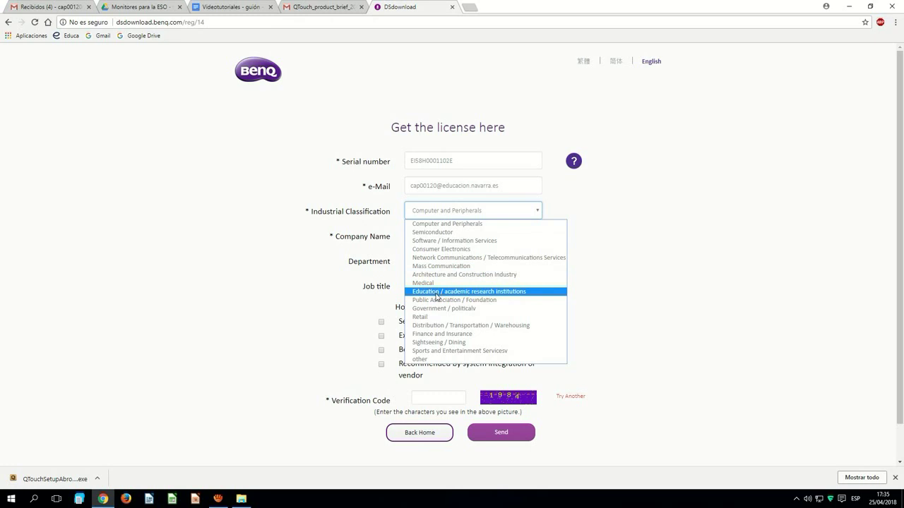
left_click(438, 298)
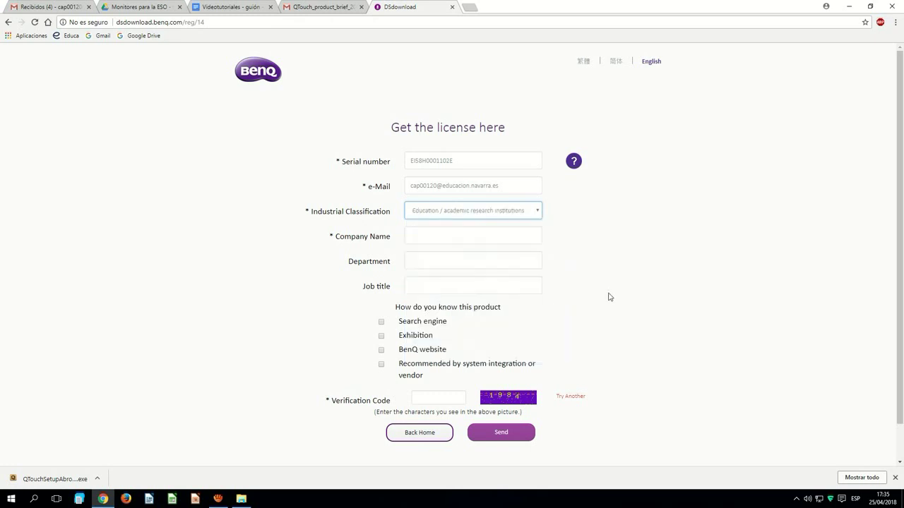
Enter company name 'Departamento de Educación de Navarra' and the verification code, then submit the request.
left_click(447, 236)
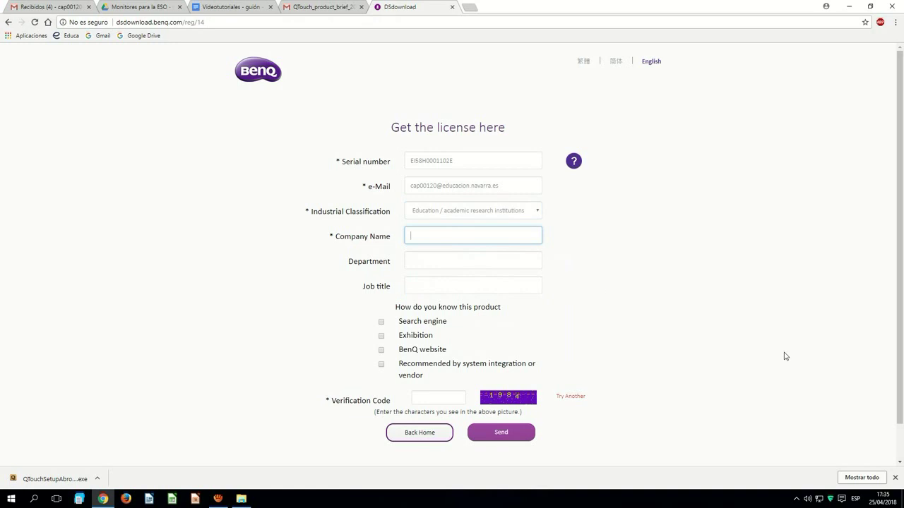
type("Departamento de Educación de Navarra")
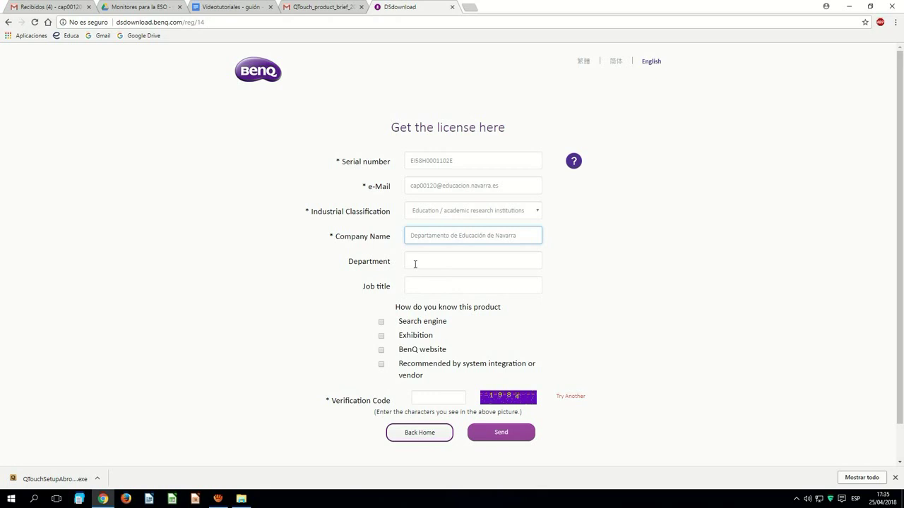
scroll(611, 347, "down", 1)
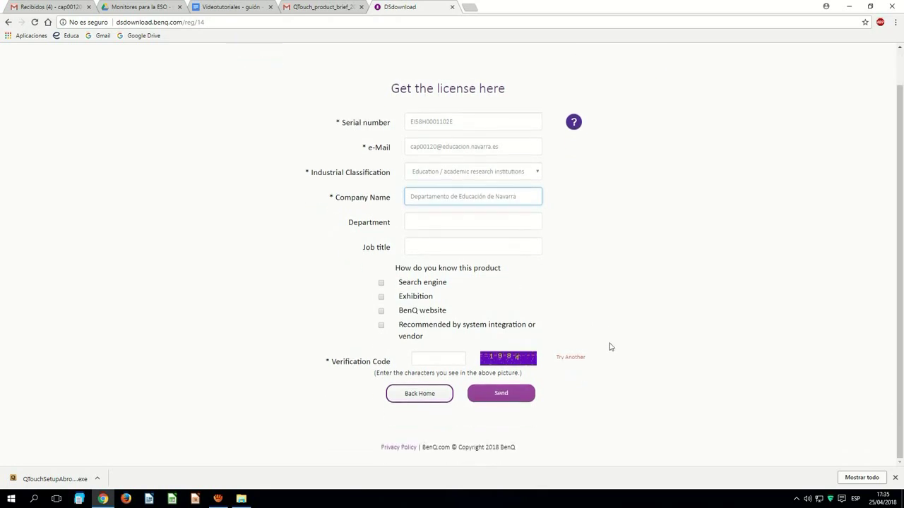
left_click(438, 364)
type("1984")
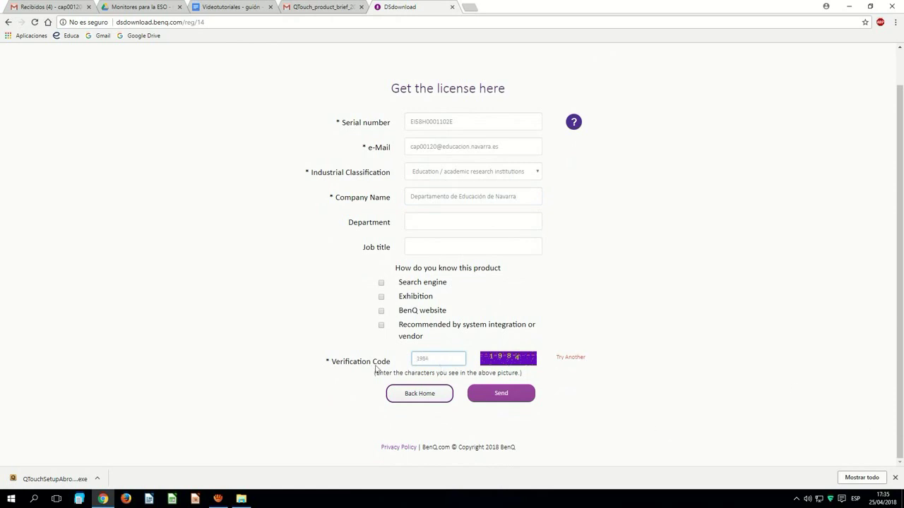
left_click(507, 400)
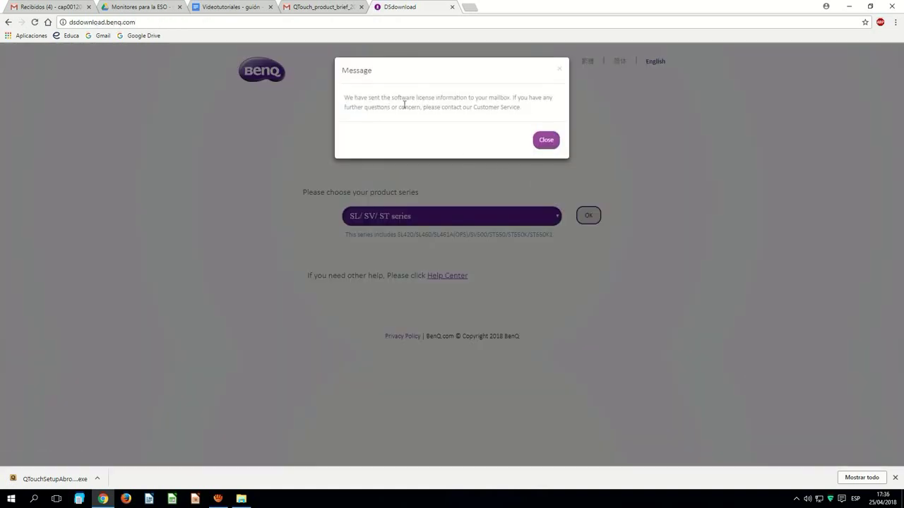
left_click(546, 140)
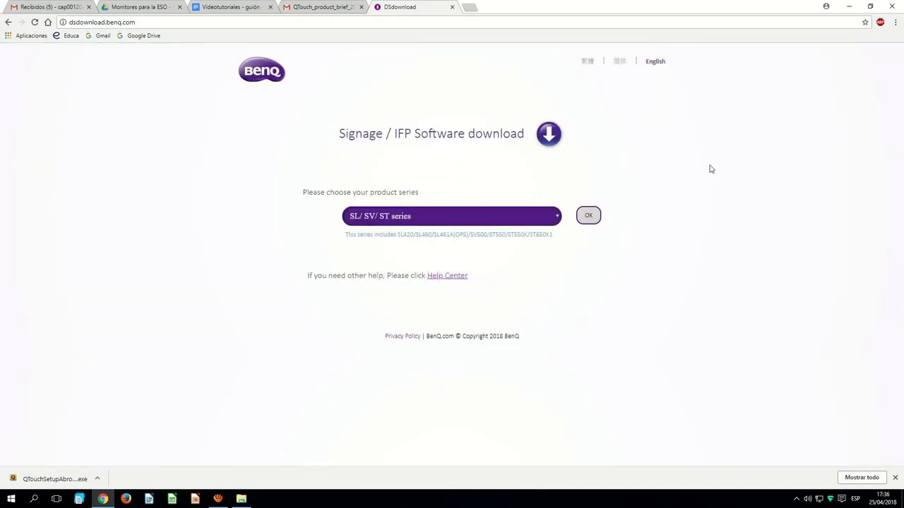
Open BenQ's Software Information email in Gmail, select the license key, and minimize Chrome.
left_click(28, 7)
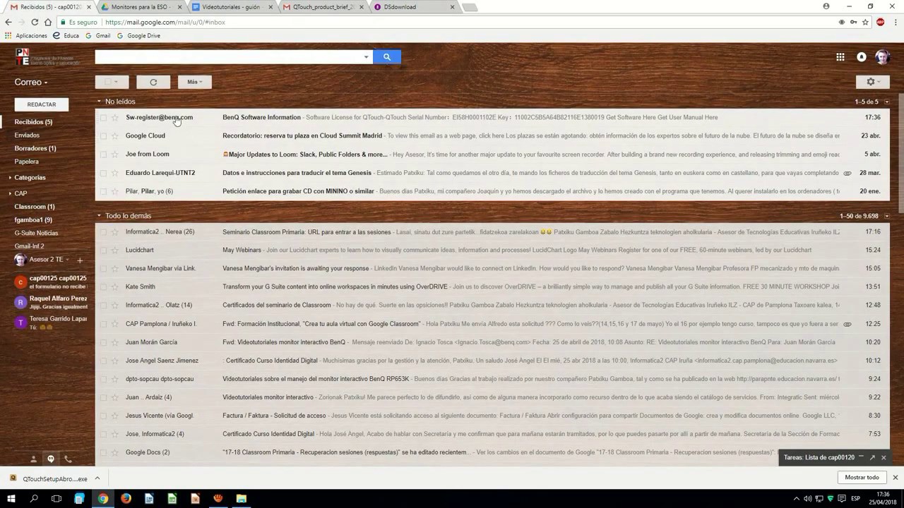
left_click(150, 118)
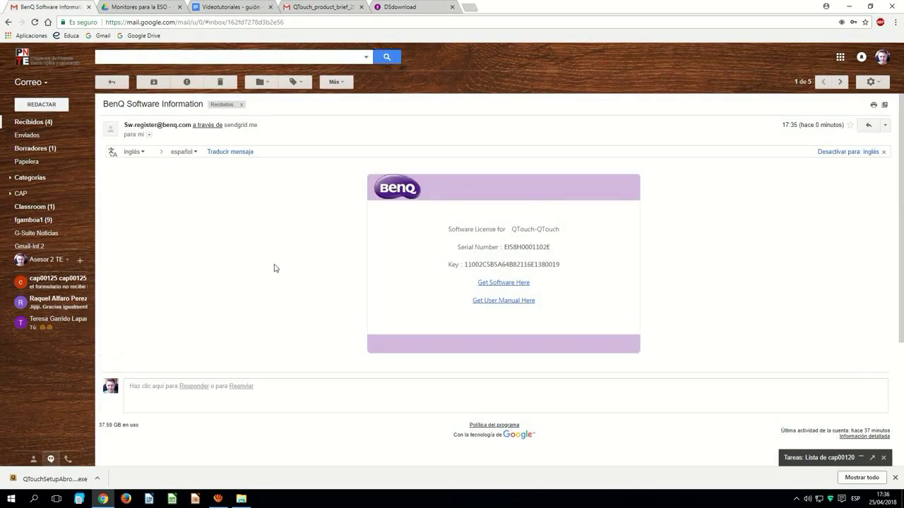
double_click(481, 266)
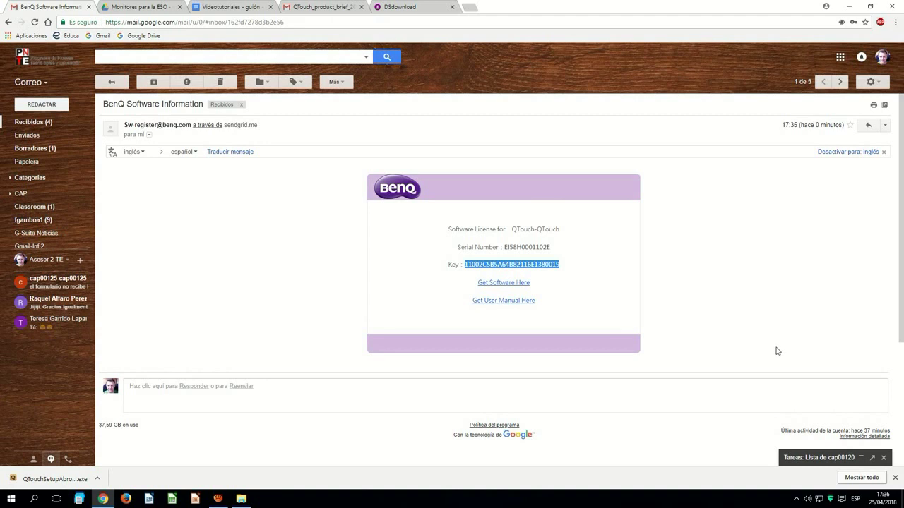
left_click(849, 6)
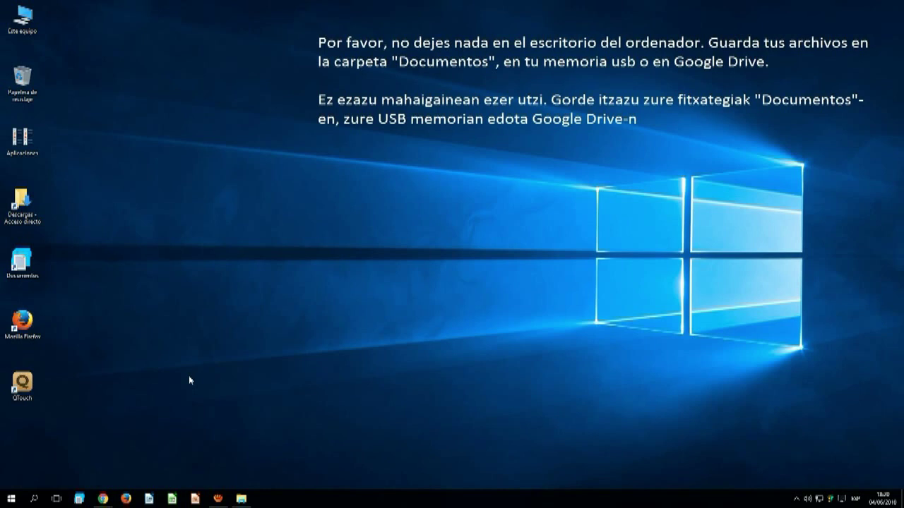
Launch QTouch and register it via Tool > Register with the pasted emailed license key.
double_click(28, 384)
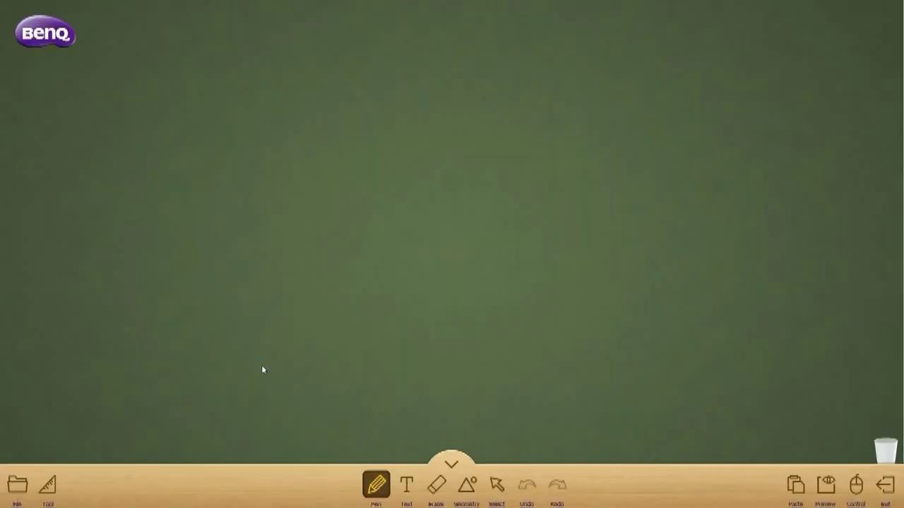
left_click(49, 497)
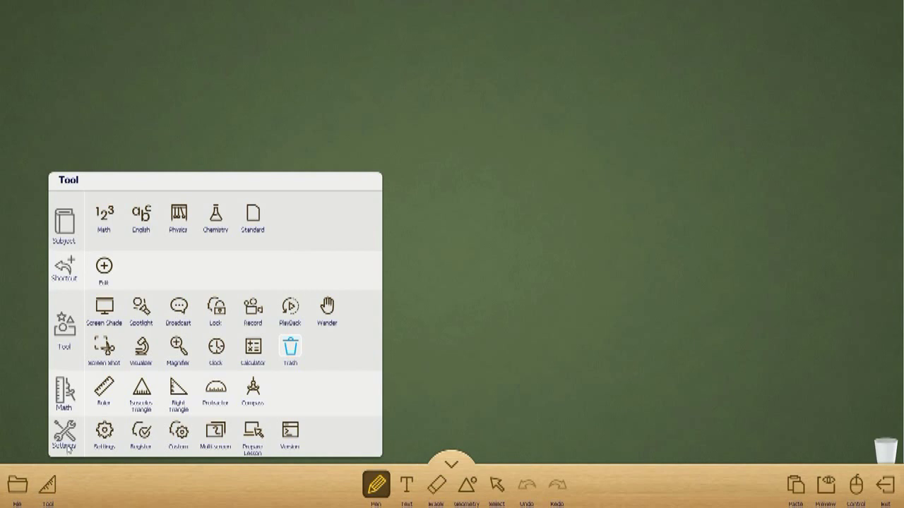
left_click(142, 431)
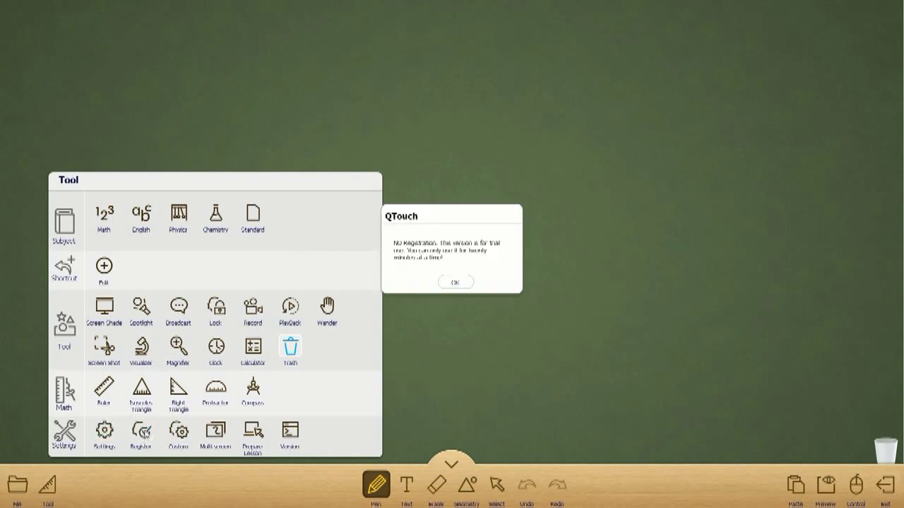
left_click(455, 282)
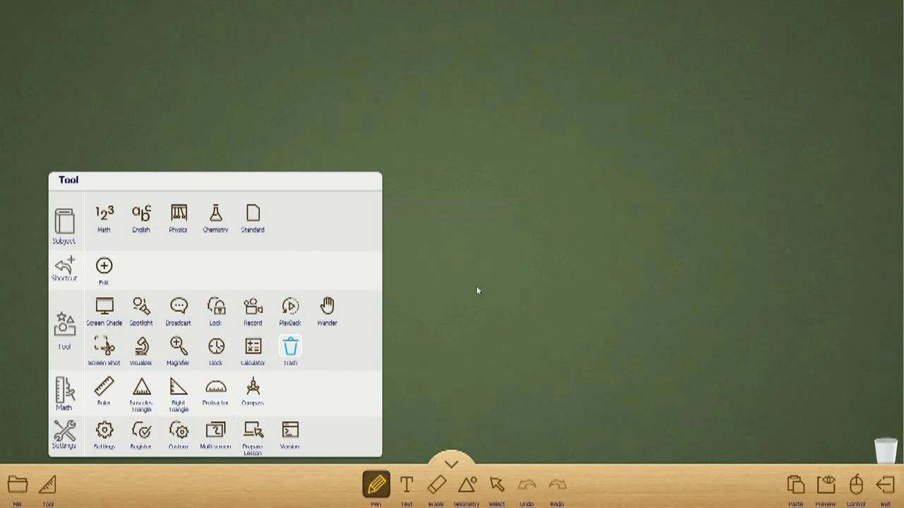
left_click(146, 435)
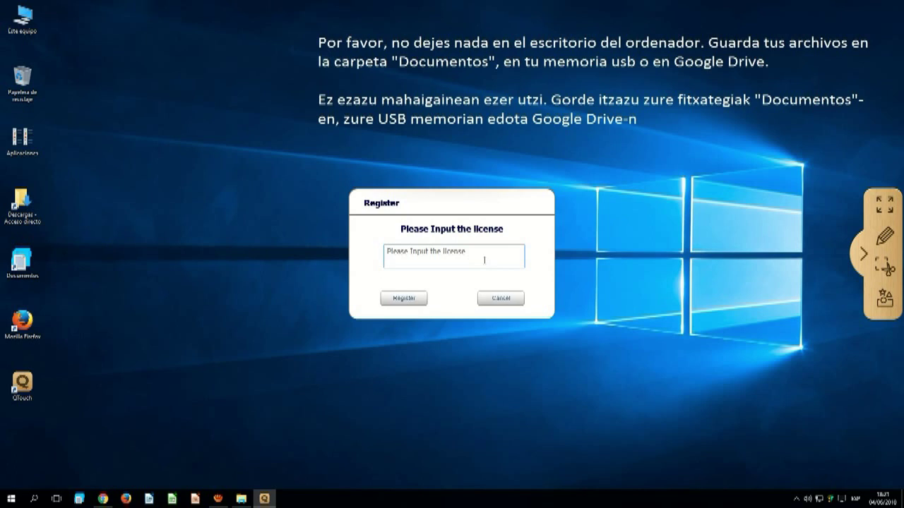
key("ctrl+v")
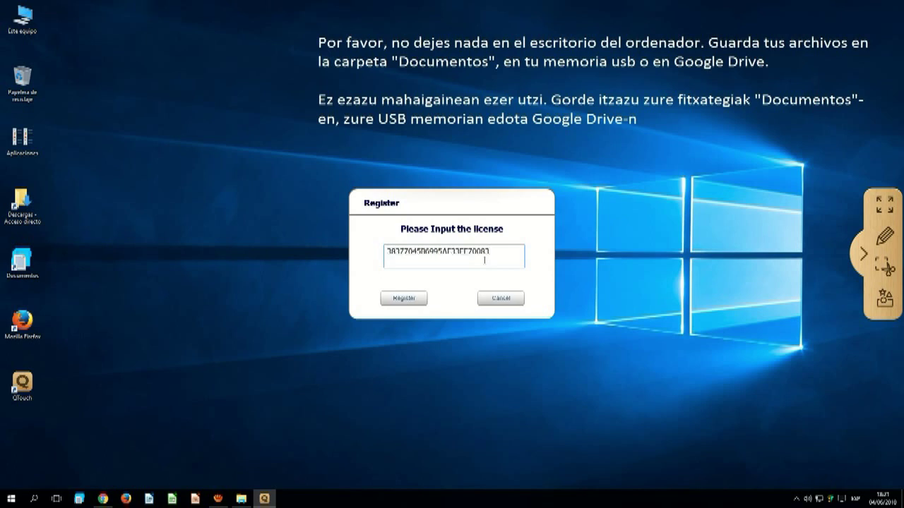
left_click(404, 301)
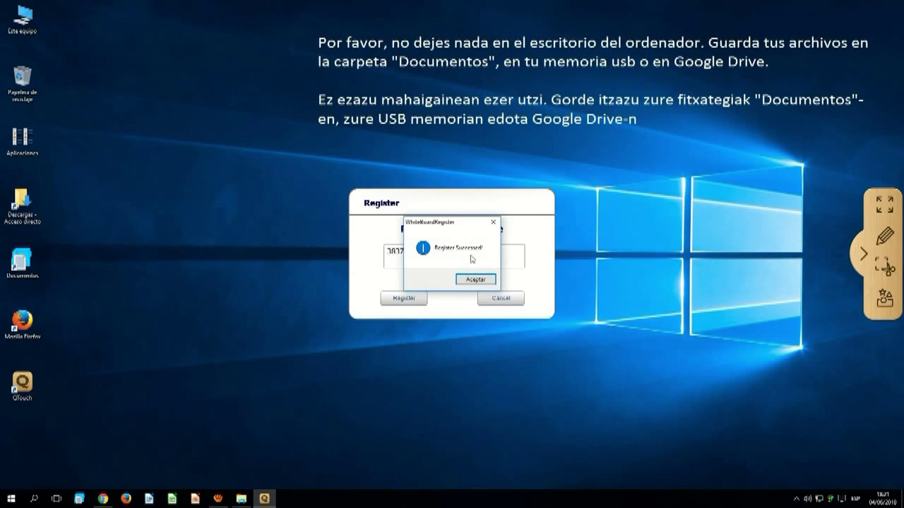
left_click(471, 281)
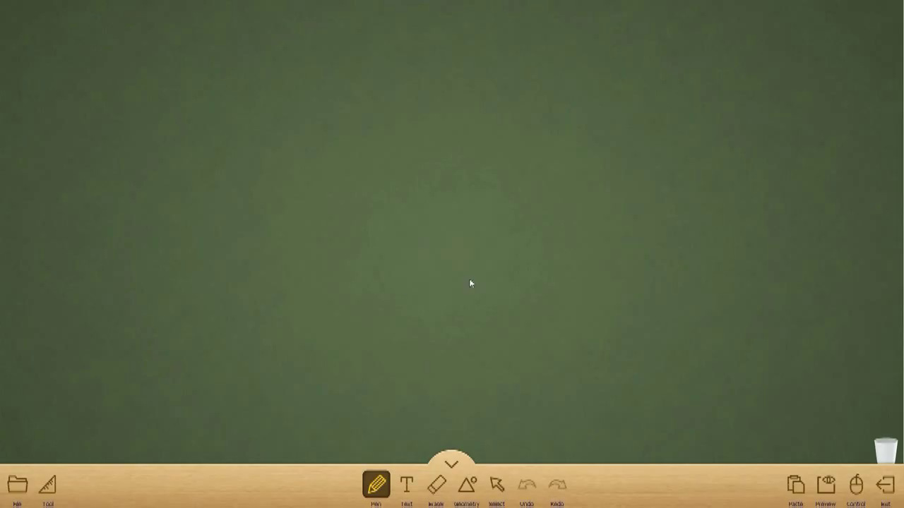